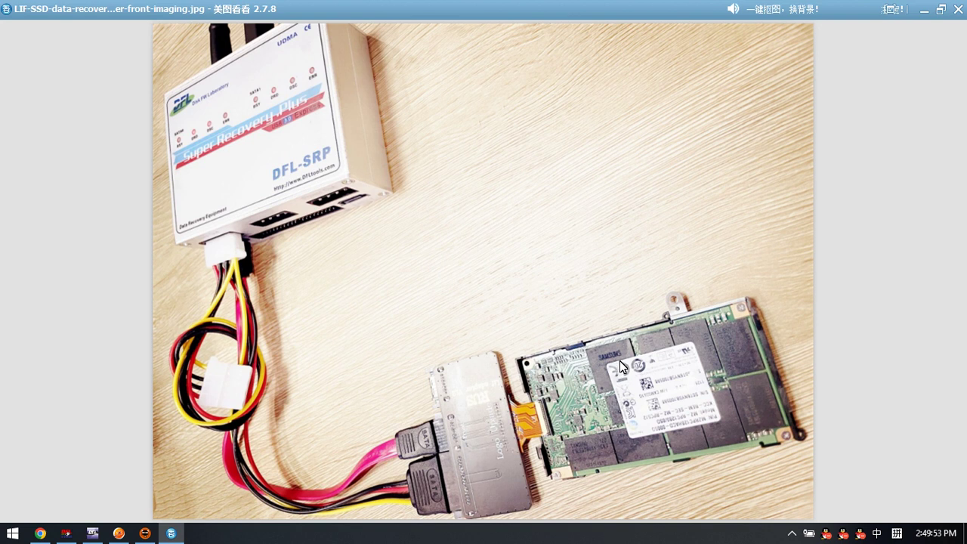
# Step: Leave the SSD wiring photo and bring the DFL-DE window to the front from the taskbar
pyautogui.click(92, 533)
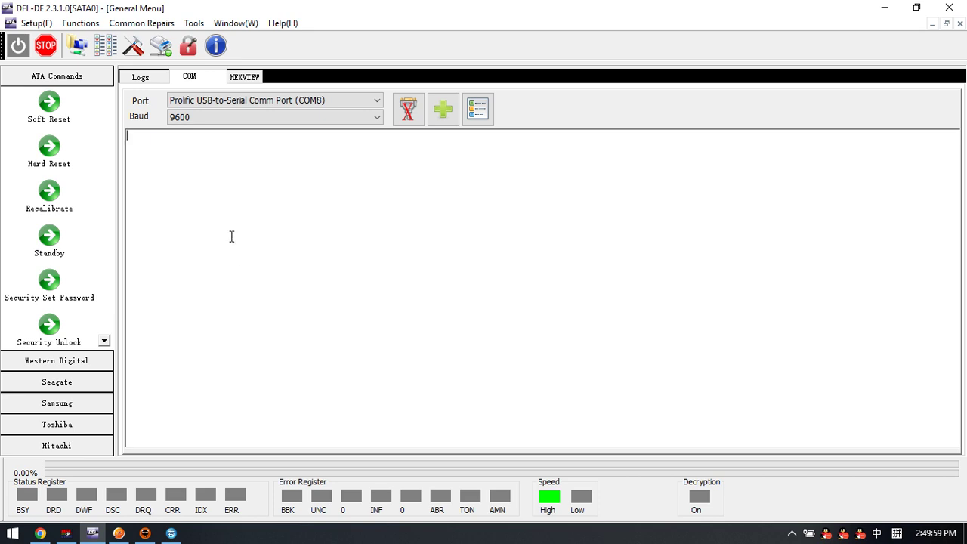
# Step: Power on the connected source drive and start a New Project
pyautogui.click(19, 47)
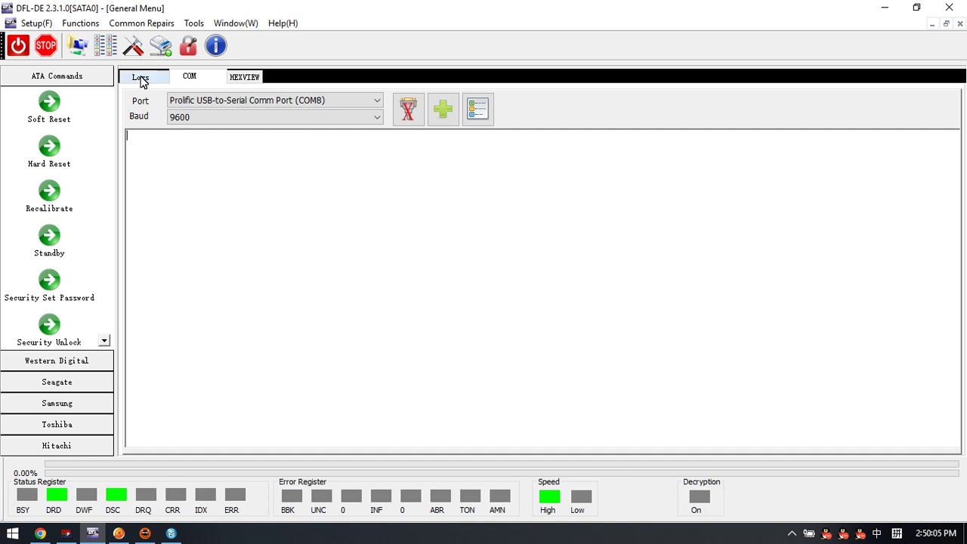
pyautogui.click(77, 47)
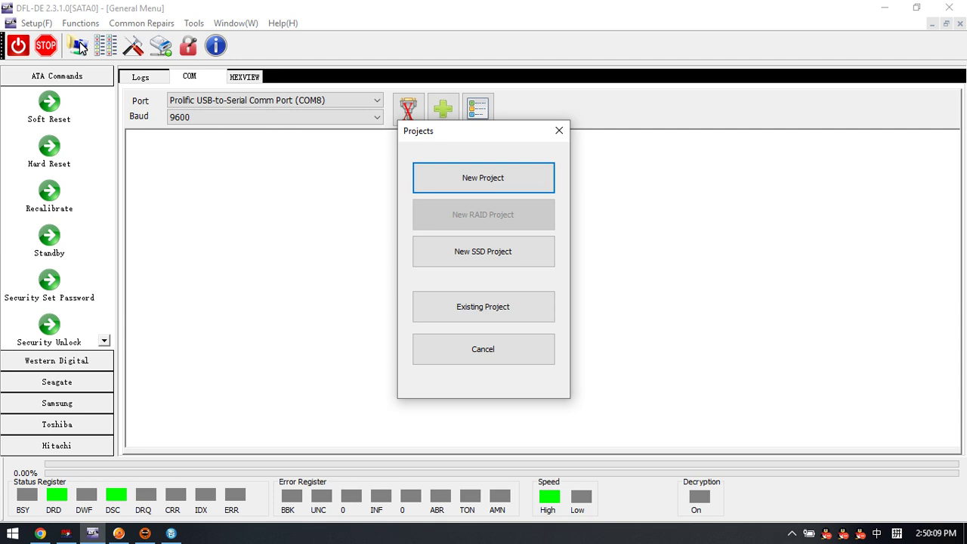
pyautogui.click(483, 185)
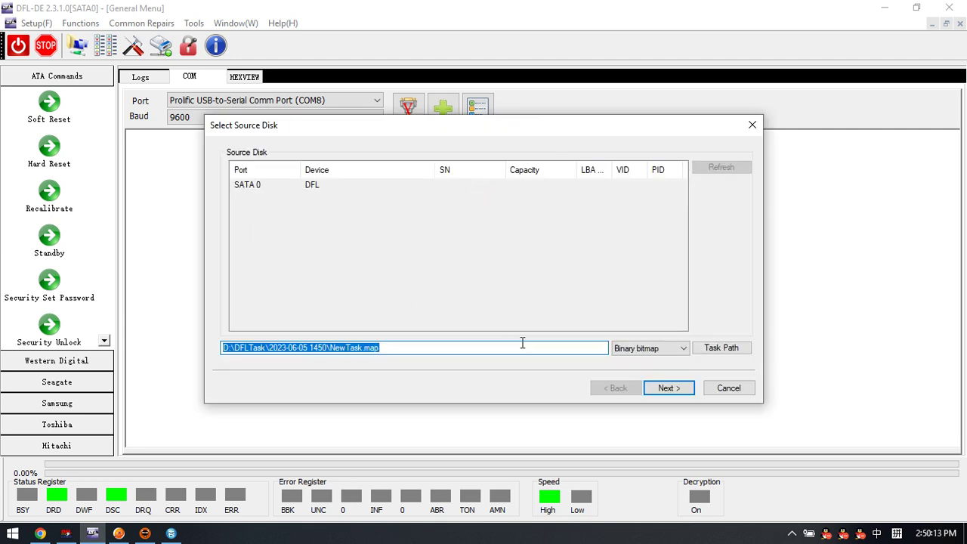
# Step: Accept SATA 0 (DFL) and the task path, and choose Disk Image as the function
pyautogui.click(668, 388)
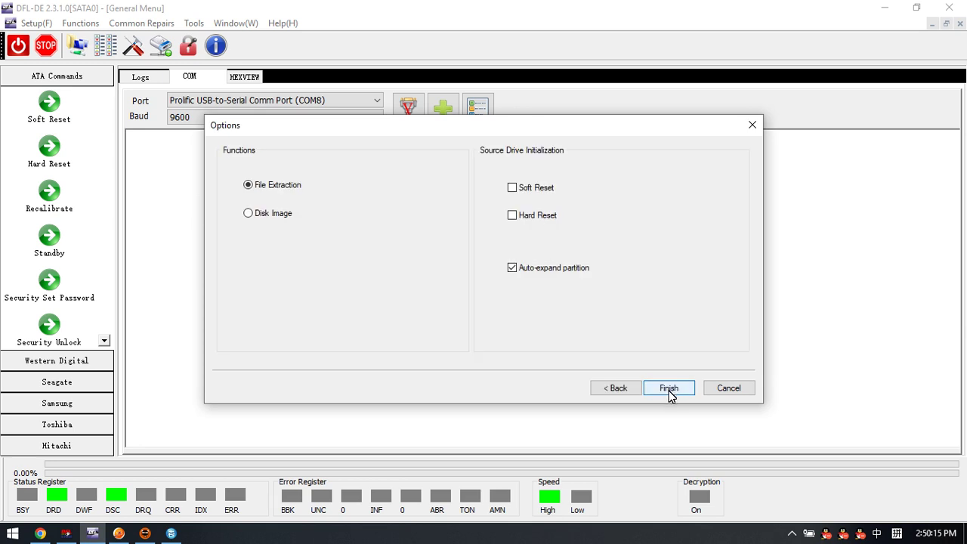
pyautogui.click(277, 213)
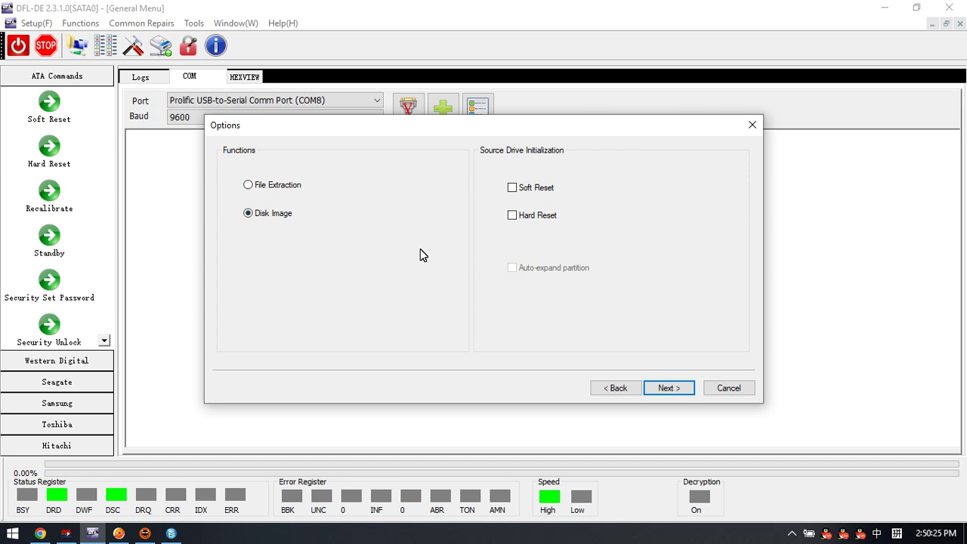
pyautogui.click(668, 388)
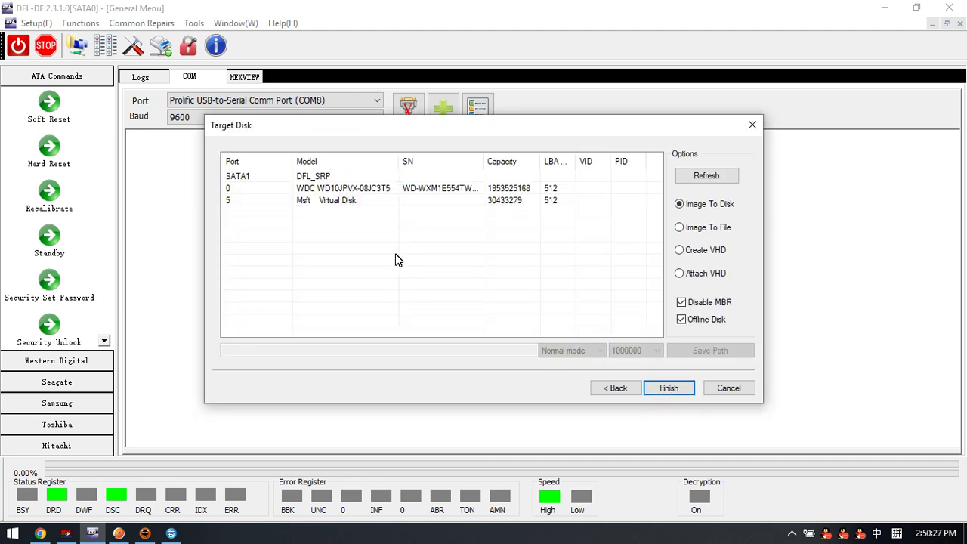
# Step: Set the target to Image To File and bring up the Save Path dialog
pyautogui.click(707, 235)
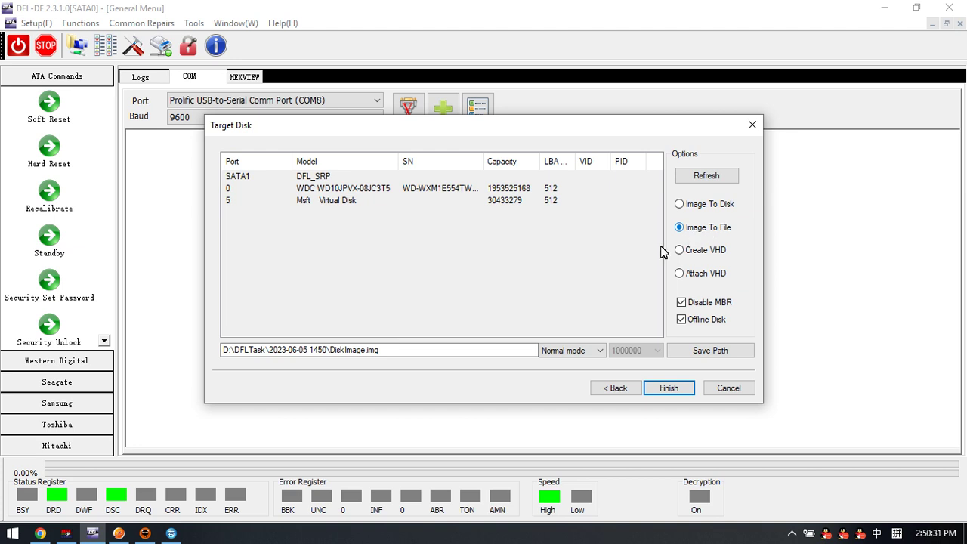
pyautogui.click(362, 350)
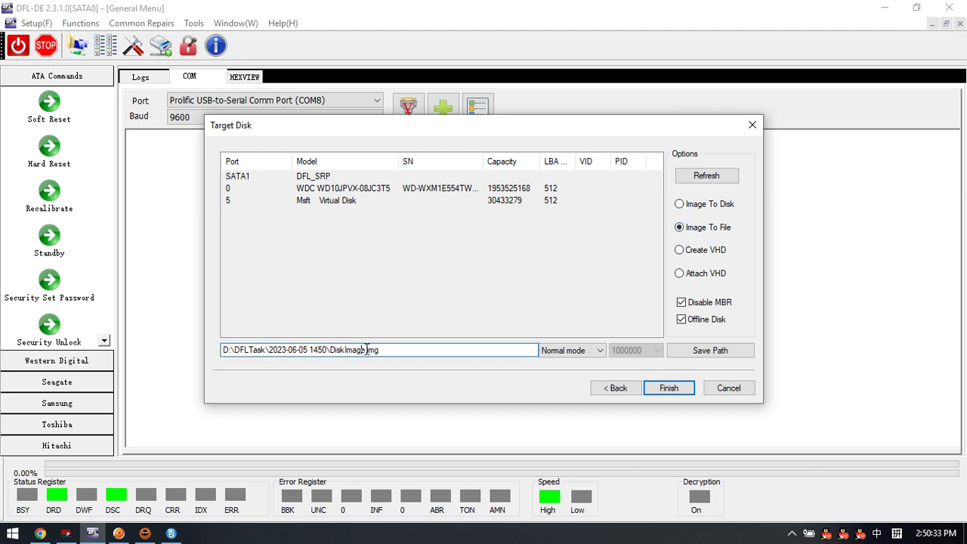
pyautogui.click(710, 351)
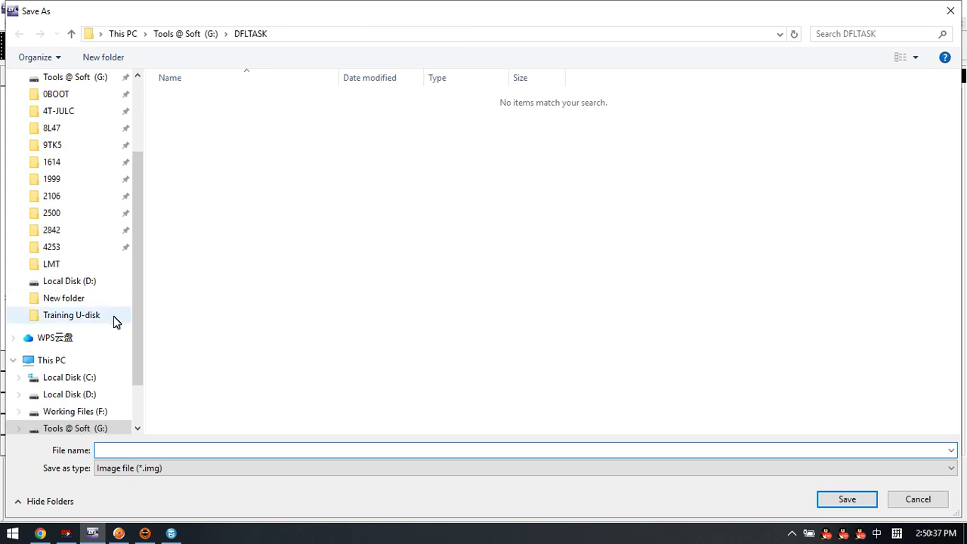
# Step: Browse to Tools @ Soft (G:) > DFLTASK and enter LIF-1 as the file name, switching the IME to English
pyautogui.moveTo(134, 310); pyautogui.dragTo(138, 375)
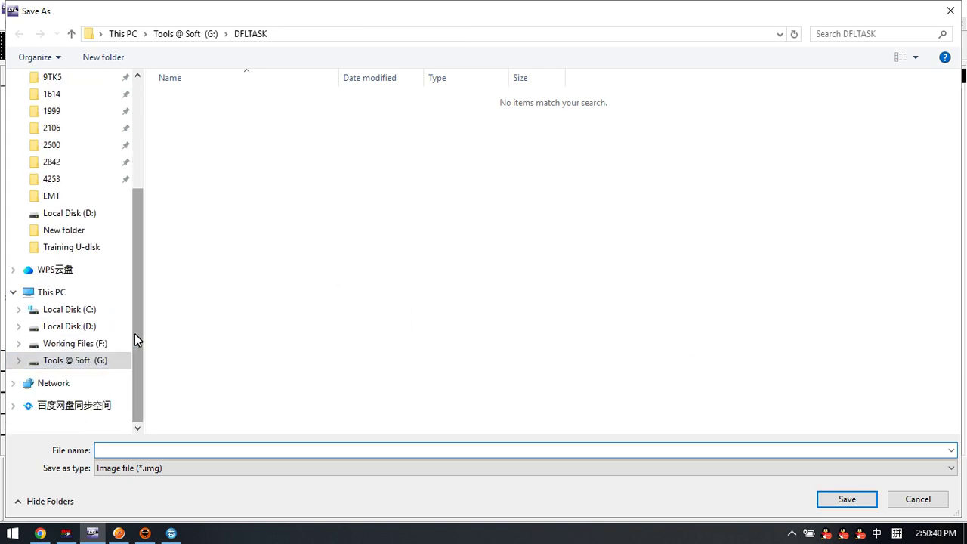
pyautogui.click(62, 292)
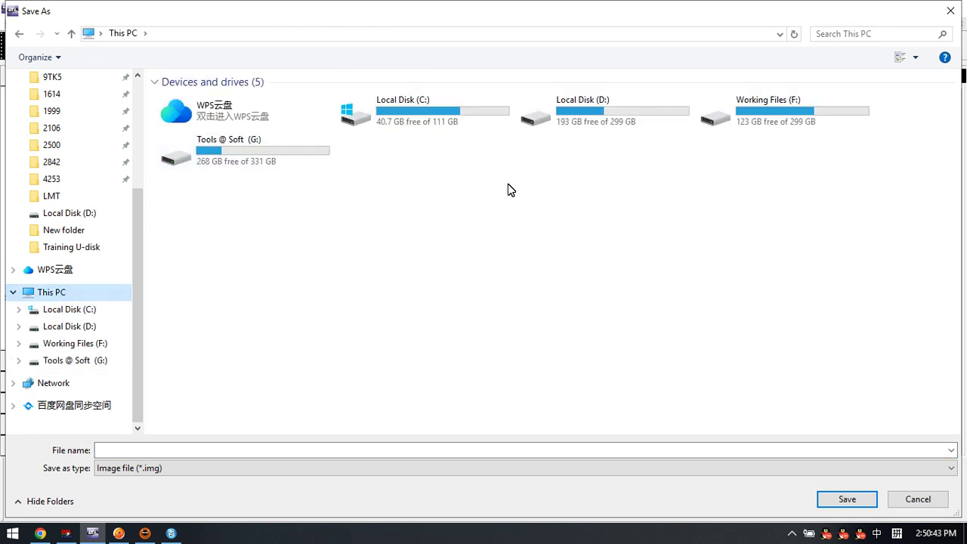
pyautogui.doubleClick(250, 152)
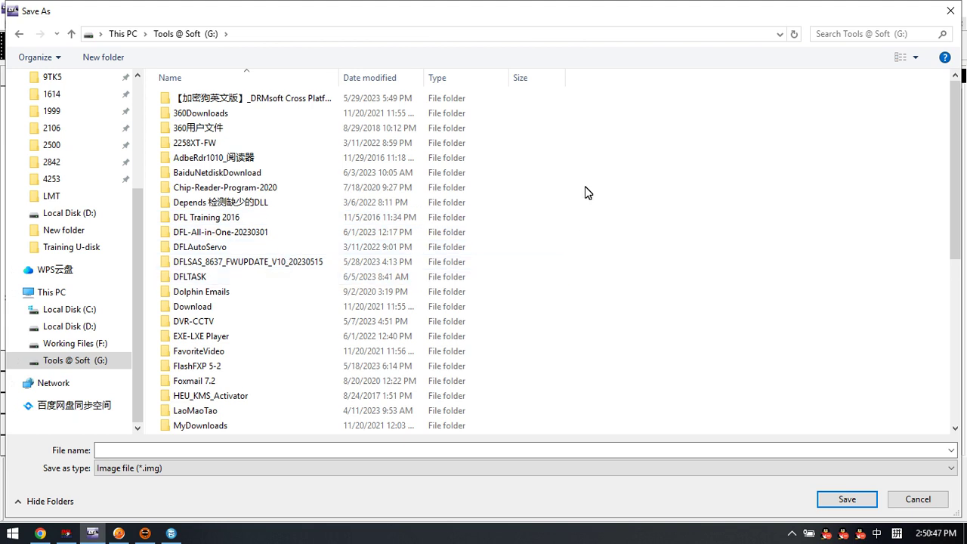
pyautogui.doubleClick(200, 277)
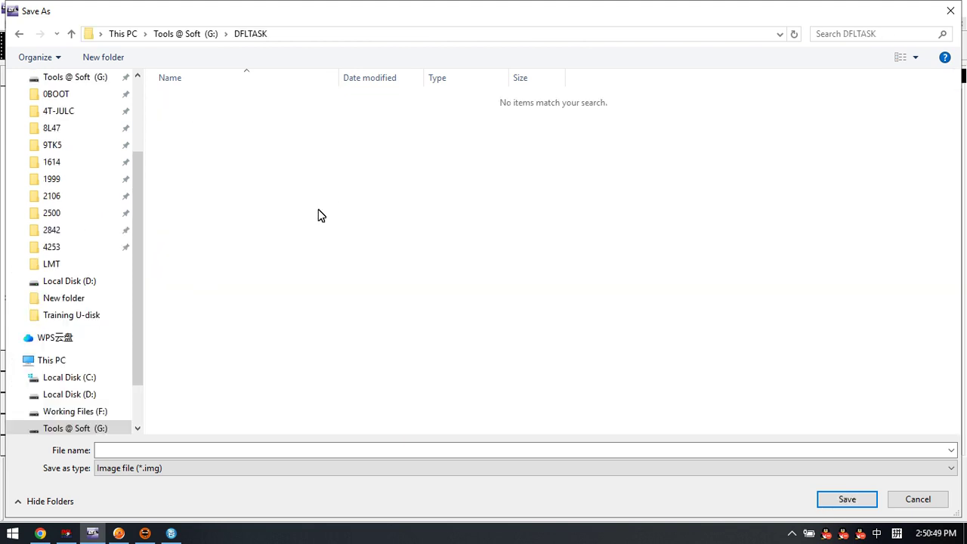
pyautogui.click(160, 447)
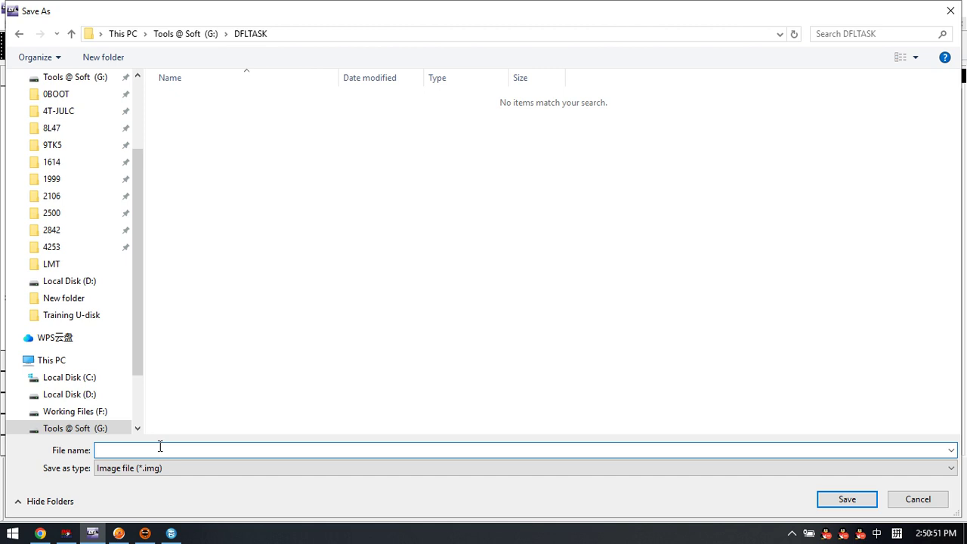
pyautogui.write('LIF')
pyautogui.press('shift')
# Step: Save the image as G:\DFLTASK\LIF-1.img and finish the target setup
pyautogui.click(846, 500)
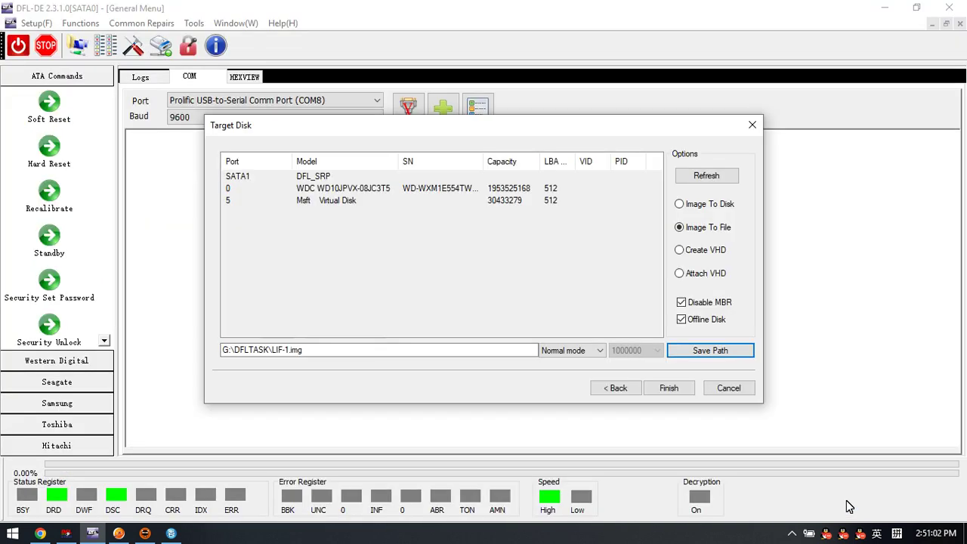
pyautogui.click(670, 389)
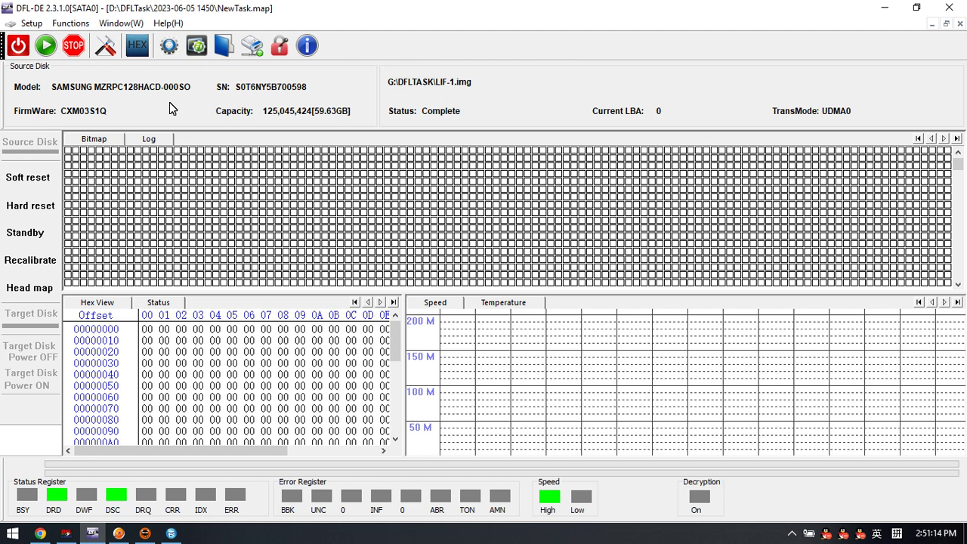
pyautogui.click(105, 45)
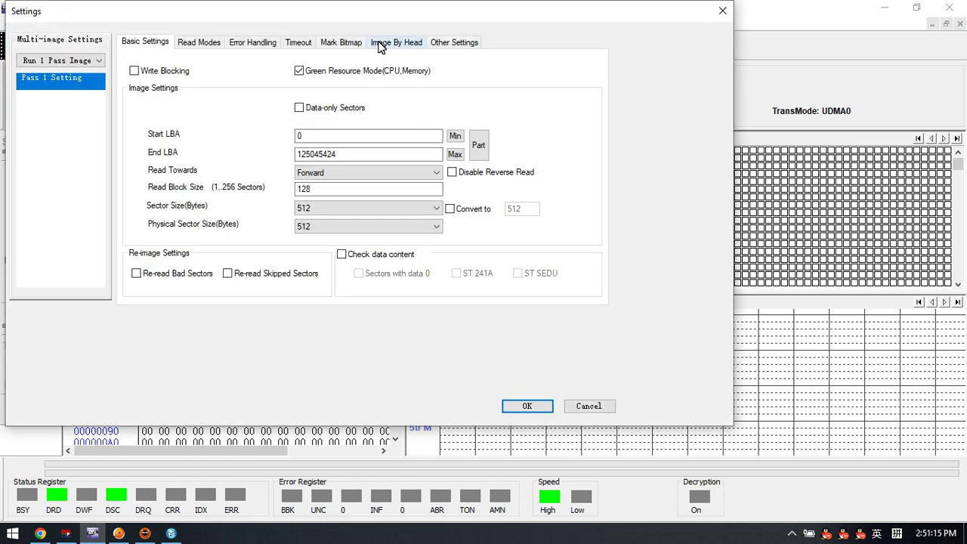
# Step: Turn off Green Resource Mode and change Read Block Size from 128 to 256 sectors
pyautogui.moveTo(374, 15); pyautogui.dragTo(455, 36)
pyautogui.click(395, 97)
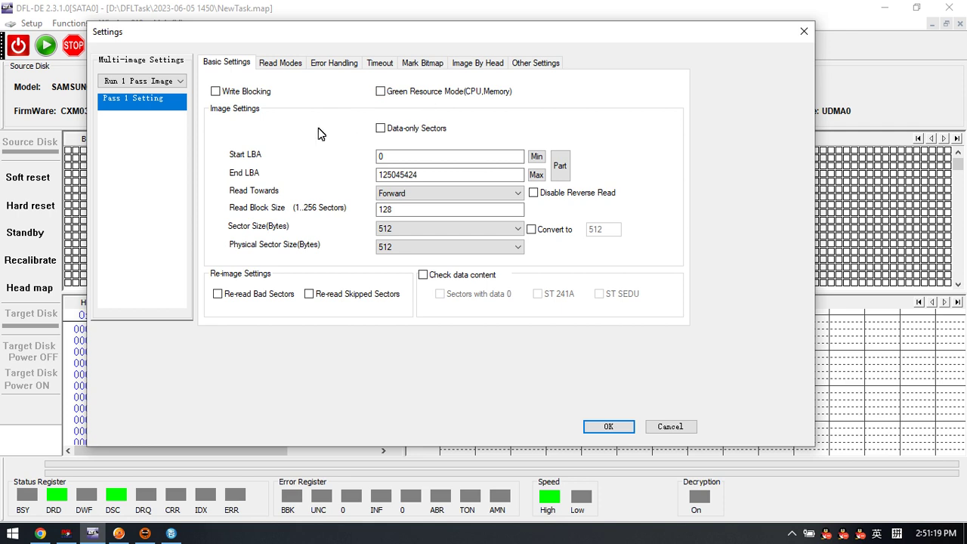
pyautogui.click(392, 212)
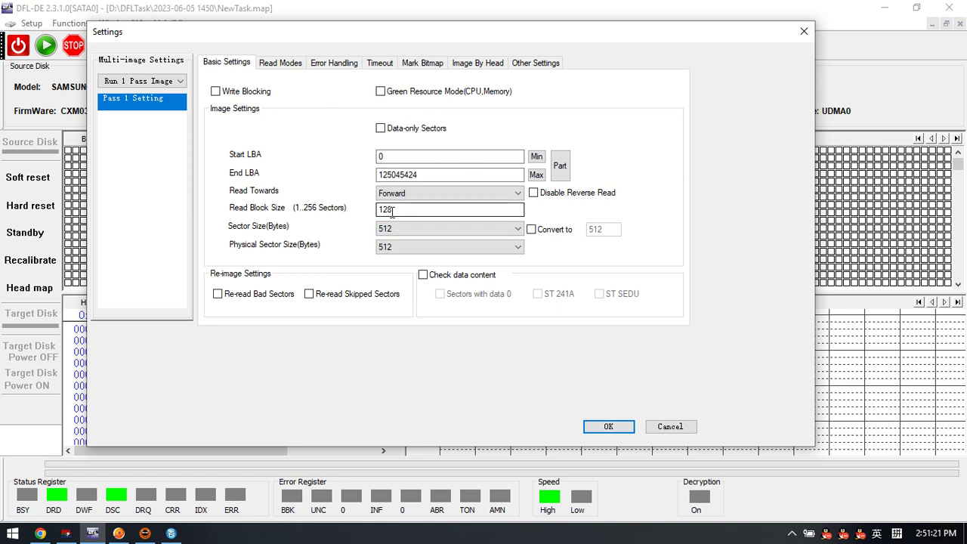
pyautogui.moveTo(384, 210); pyautogui.dragTo(395, 210)
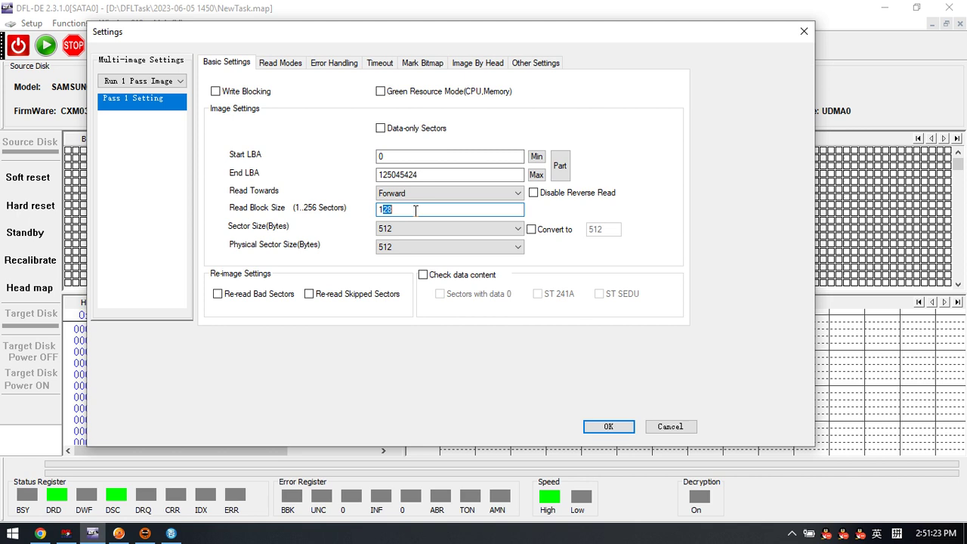
pyautogui.click(414, 210)
pyautogui.doubleClick(436, 209)
pyautogui.write('256')
pyautogui.click(609, 428)
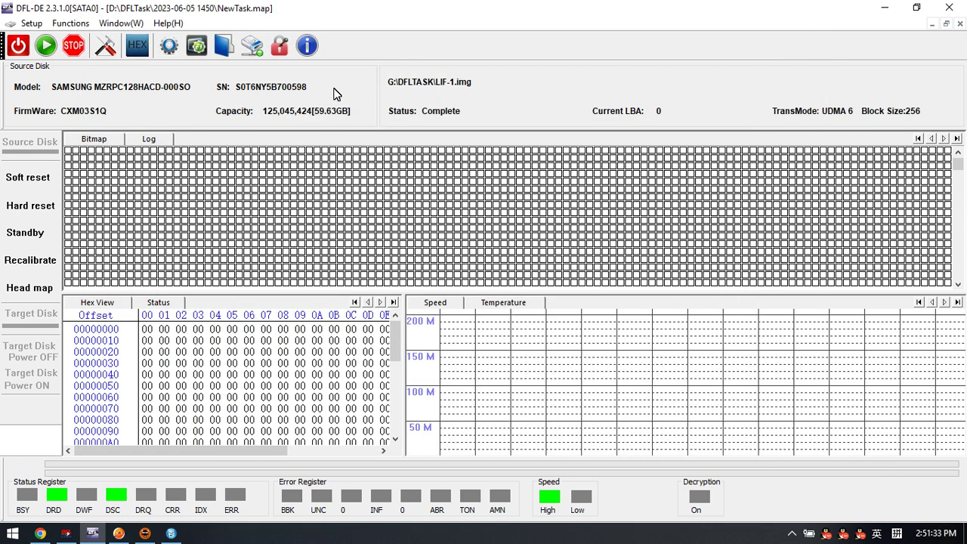
# Step: Start imaging the Samsung SSD, check the Log, then return to the sector Bitmap
pyautogui.click(45, 47)
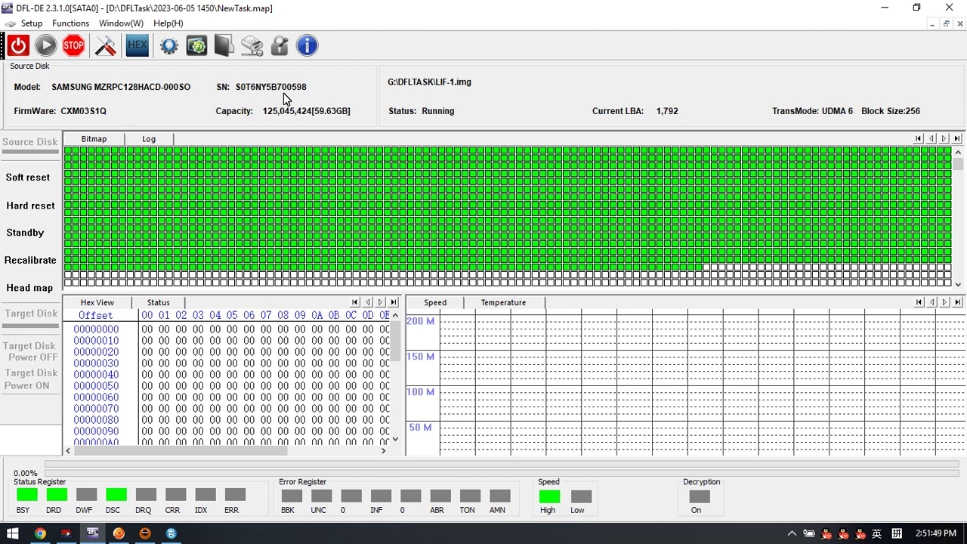
pyautogui.moveTo(344, 250)
pyautogui.click(149, 138)
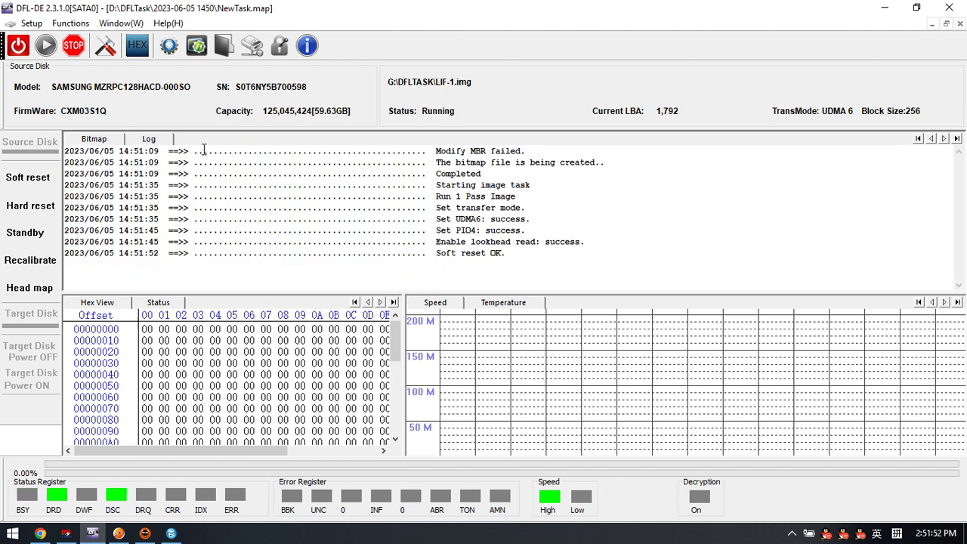
pyautogui.click(96, 139)
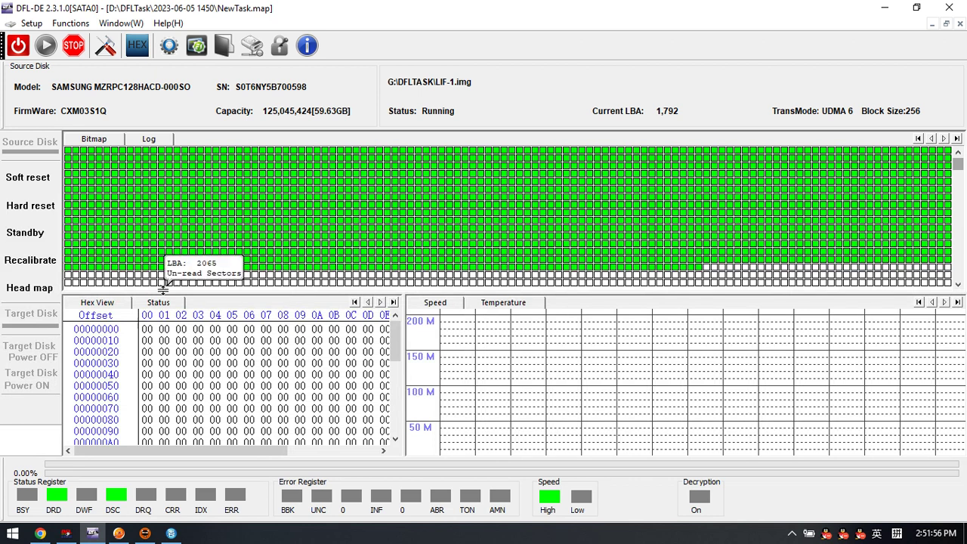
# Step: Review the transfer Status table and hex view, then return to the photo viewer
pyautogui.click(159, 304)
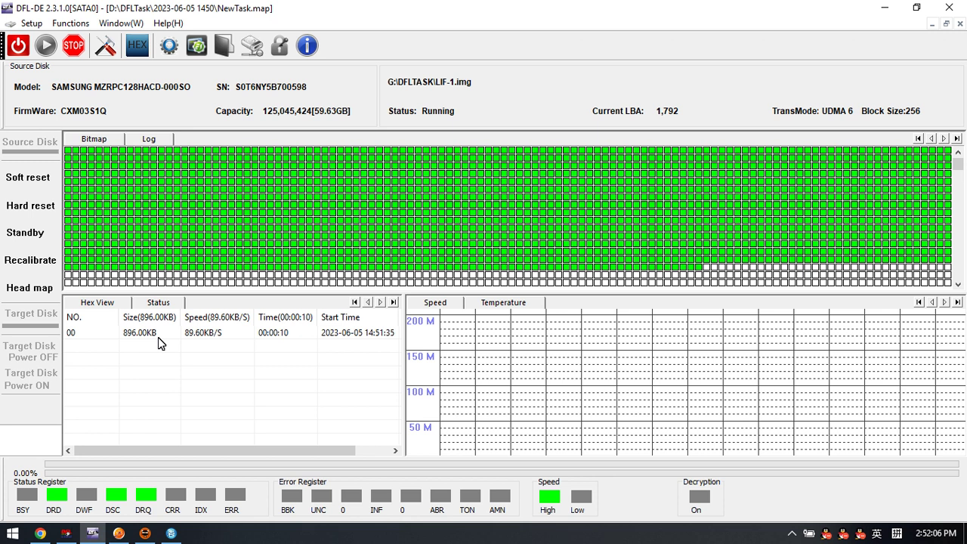
pyautogui.click(115, 305)
pyautogui.click(159, 304)
pyautogui.moveTo(242, 185)
pyautogui.moveTo(210, 168)
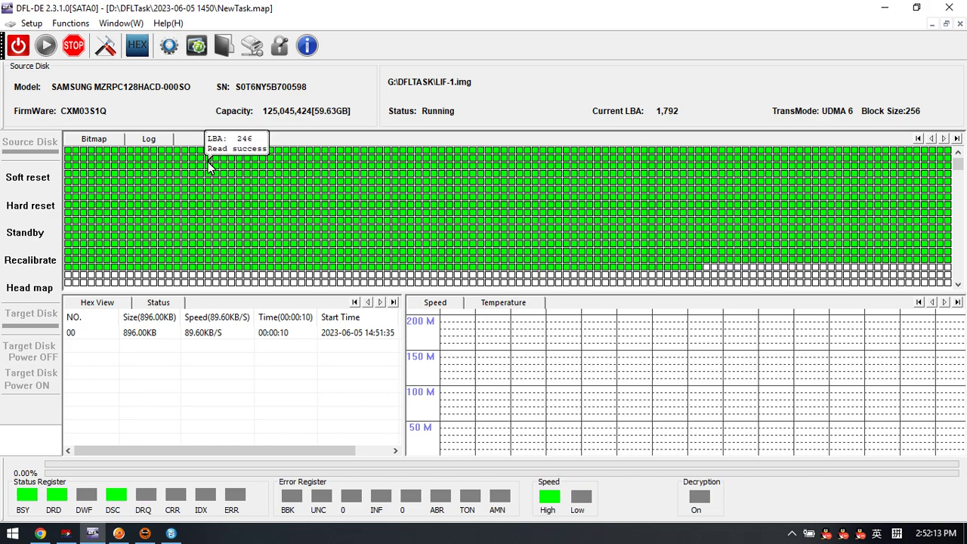
pyautogui.click(172, 533)
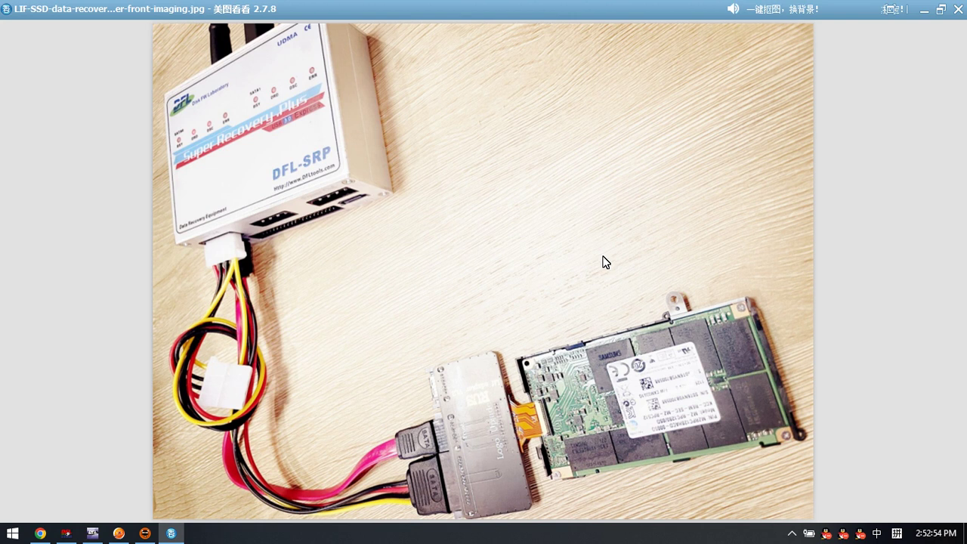
pyautogui.moveTo(170, 535)
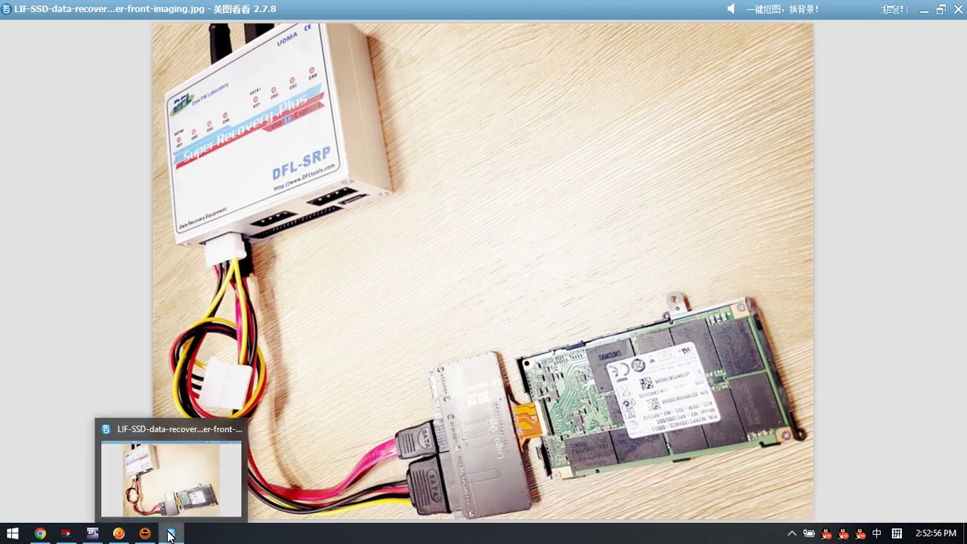